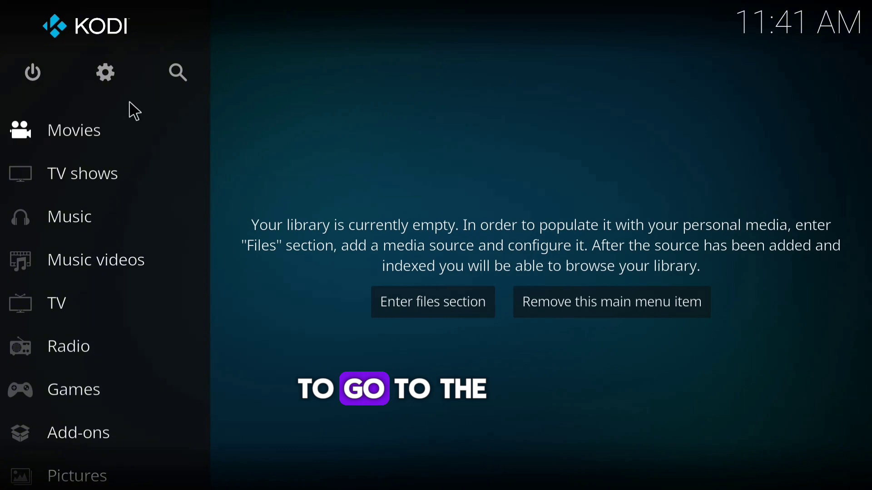
Turn on Unknown sources under System > Add-ons, accept the warning, and go back to System.
click(109, 78)
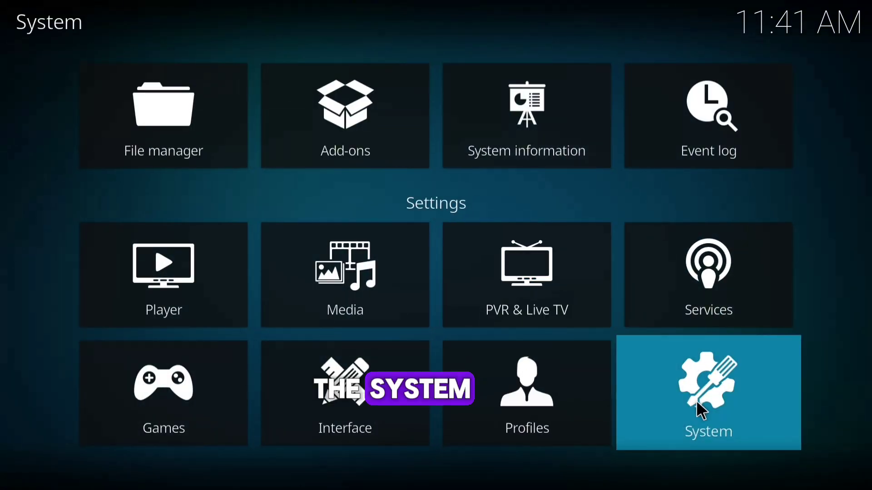
click(696, 402)
click(53, 278)
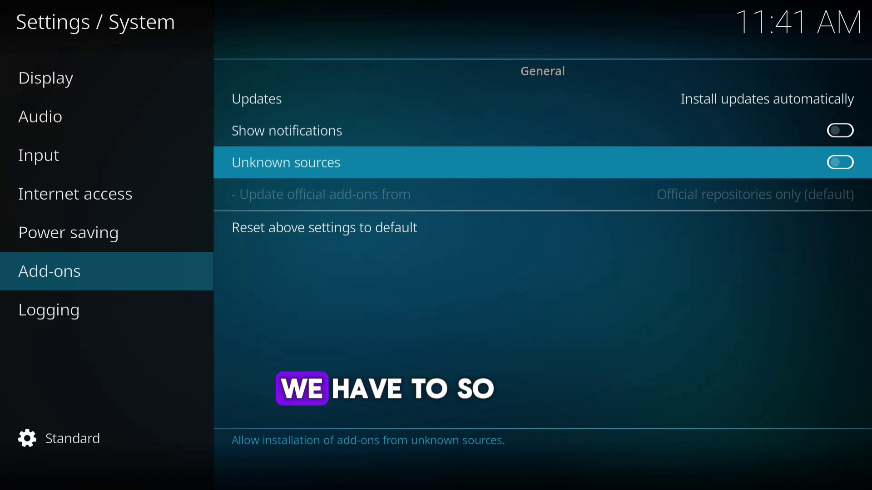
click(341, 166)
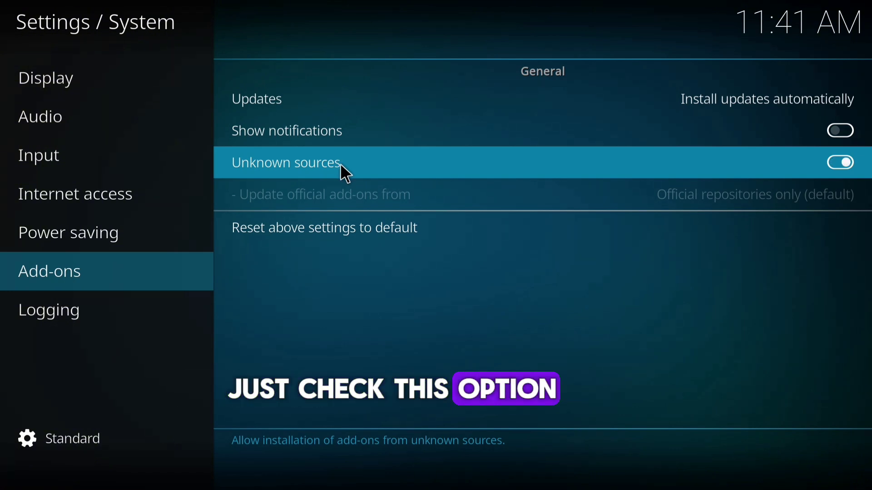
click(356, 304)
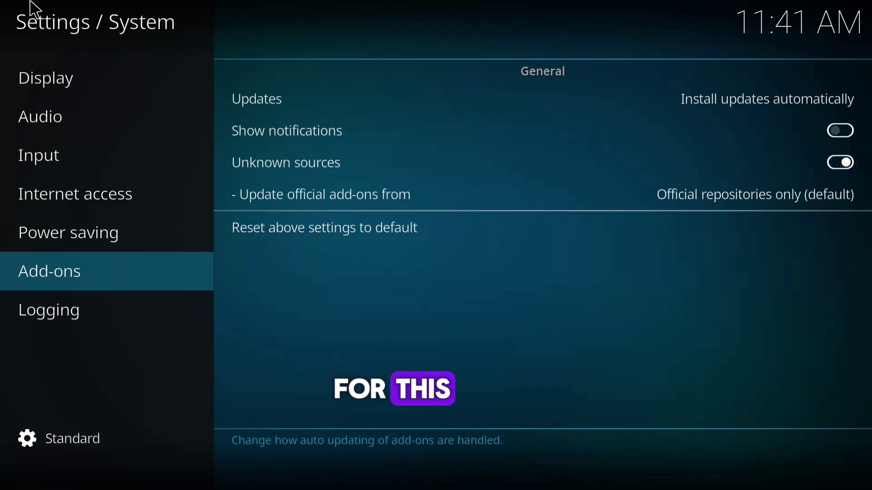
key(Escape)
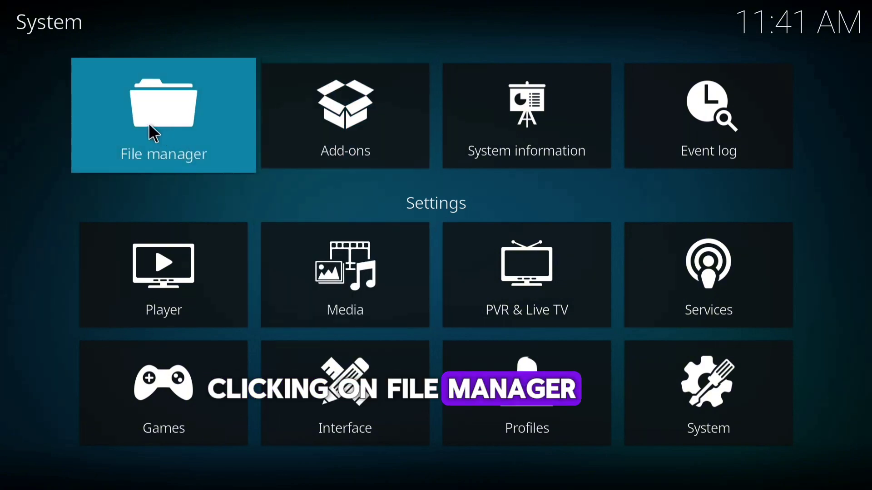
Open the File manager from the System page to show Profile directory and Add source.
click(150, 126)
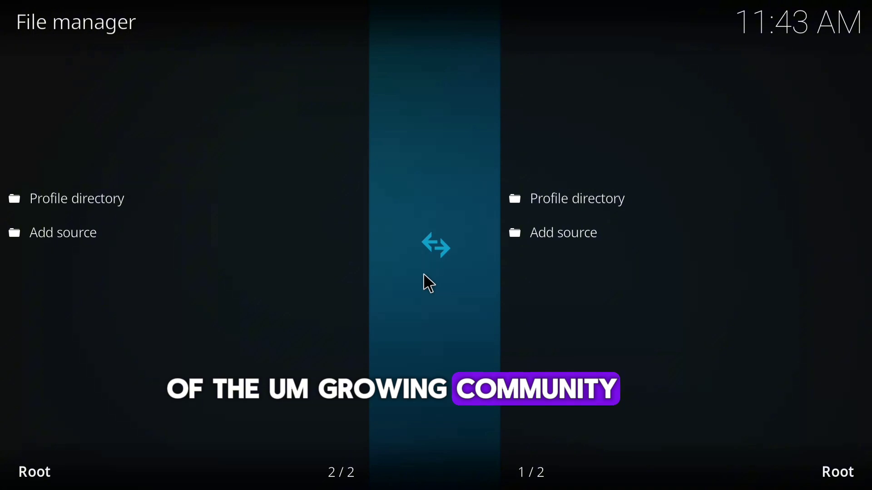
click(535, 238)
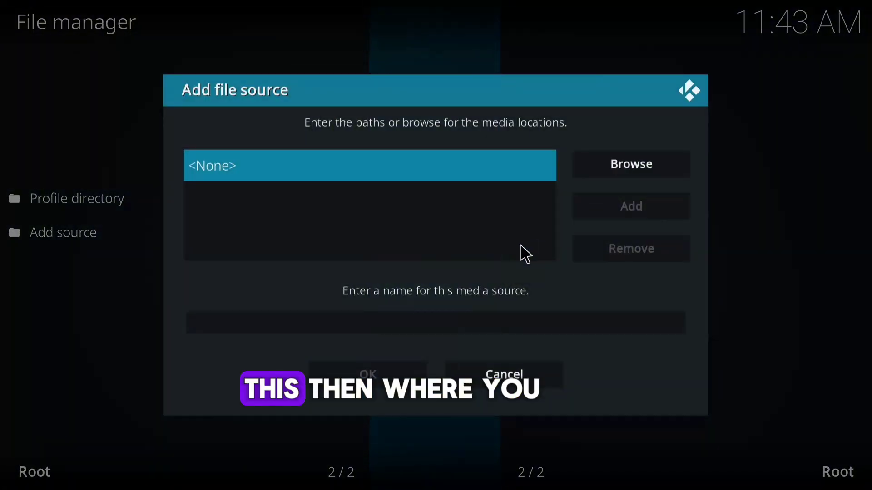
click(400, 166)
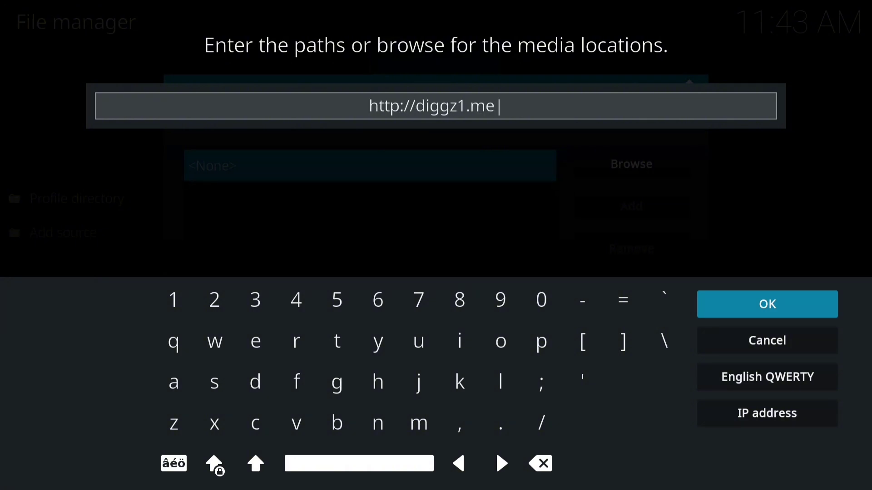
text(iggzre)
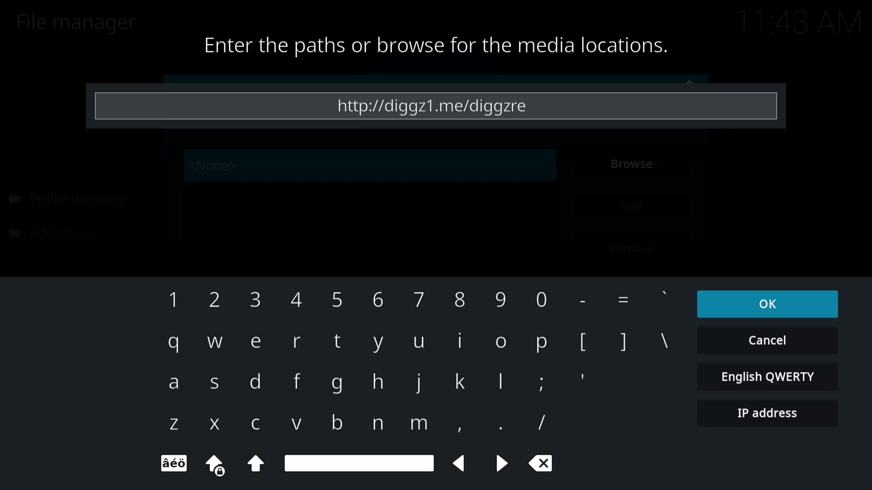
text(po)
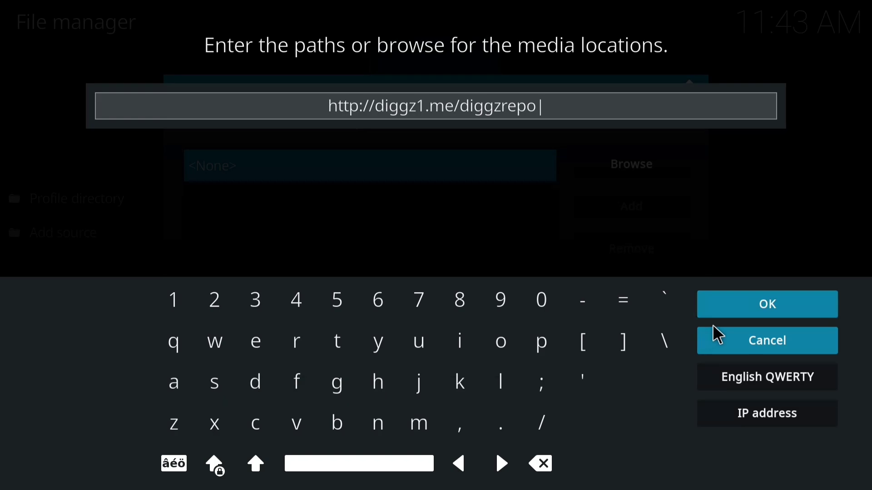
click(720, 315)
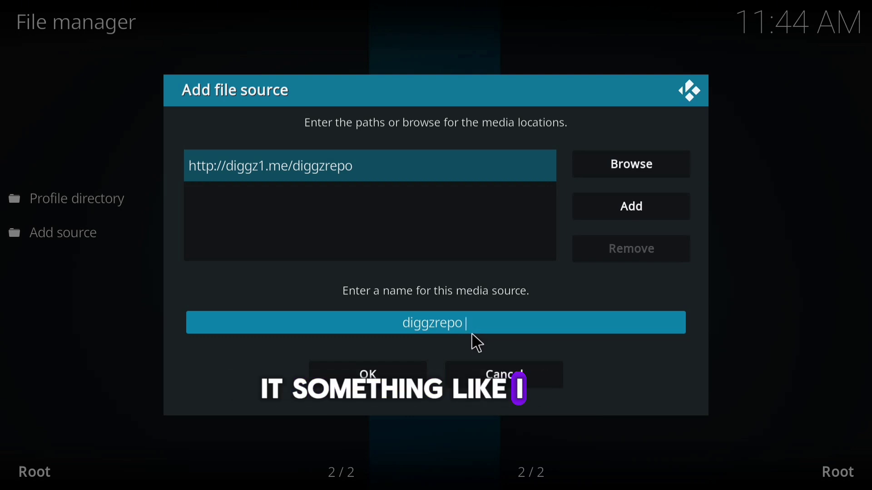
click(375, 372)
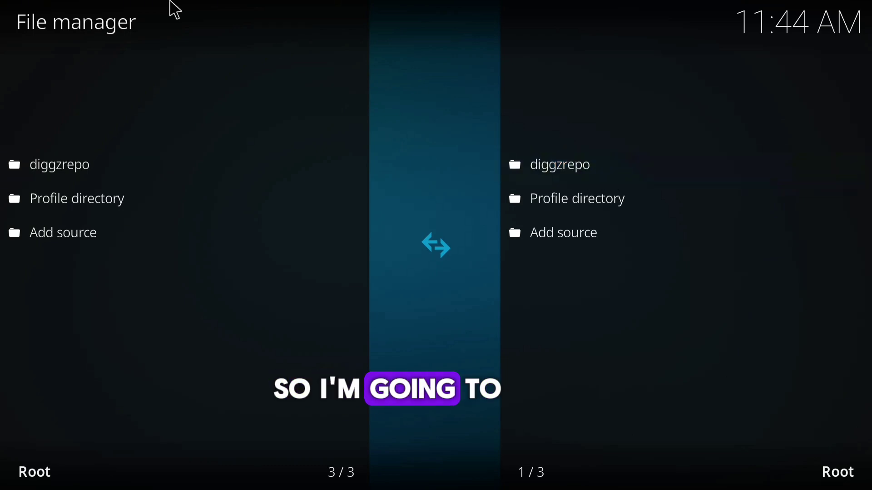
Install repository.diggz-23.zip from the diggzrepo source via Add-ons > Install from zip file.
click(4, 8)
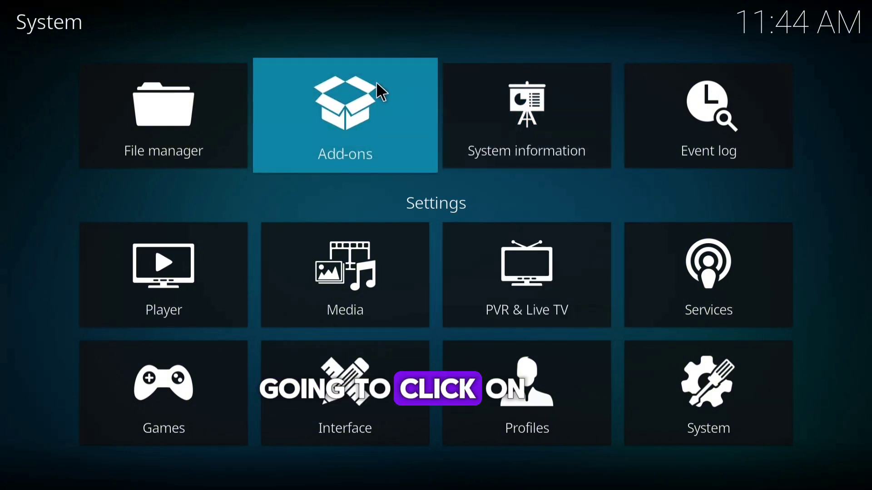
click(359, 115)
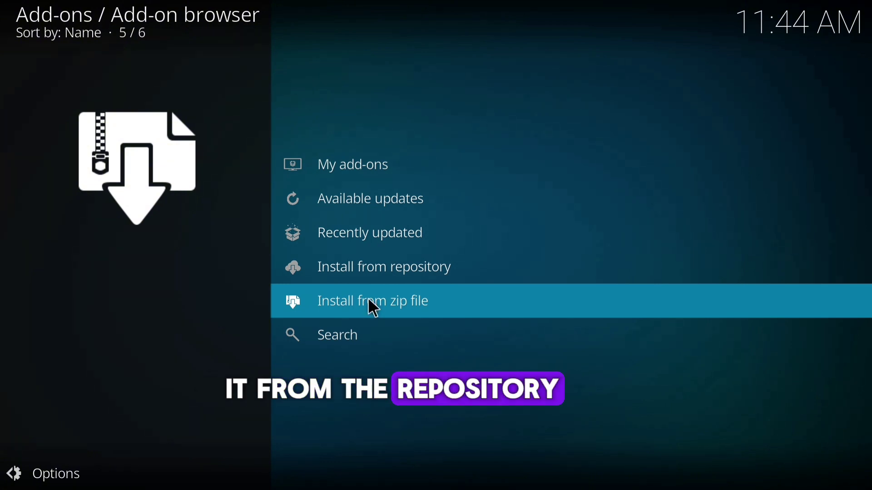
click(392, 306)
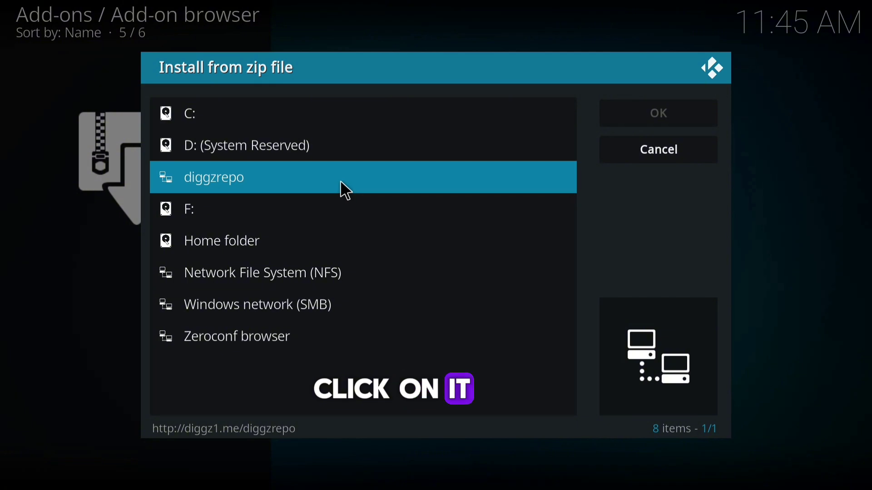
click(340, 182)
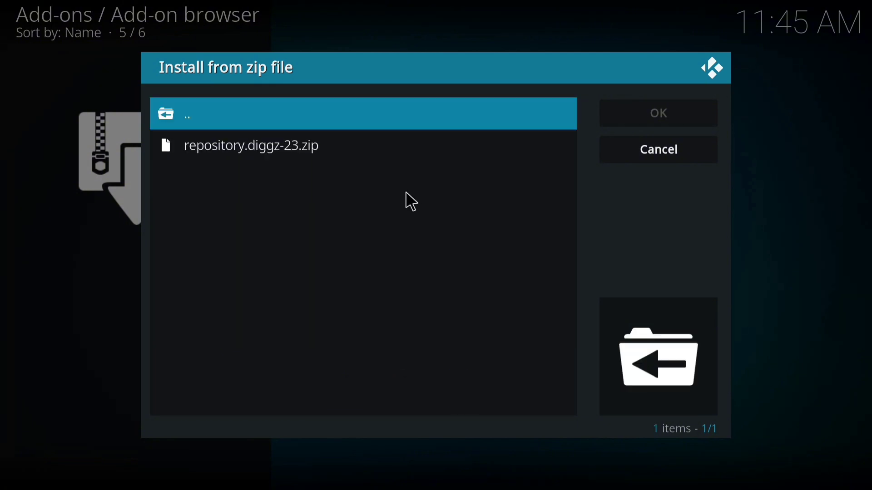
click(341, 151)
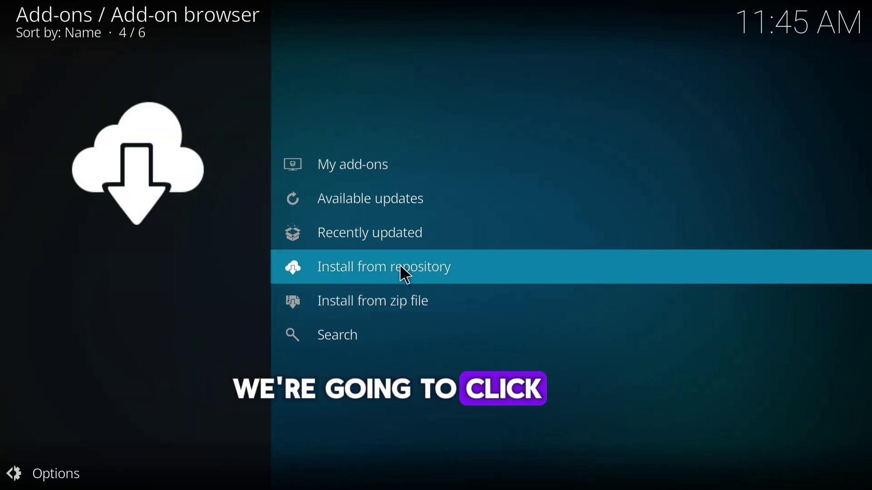
Open Diggz Repository under Install from repository to list its add-on categories.
click(400, 267)
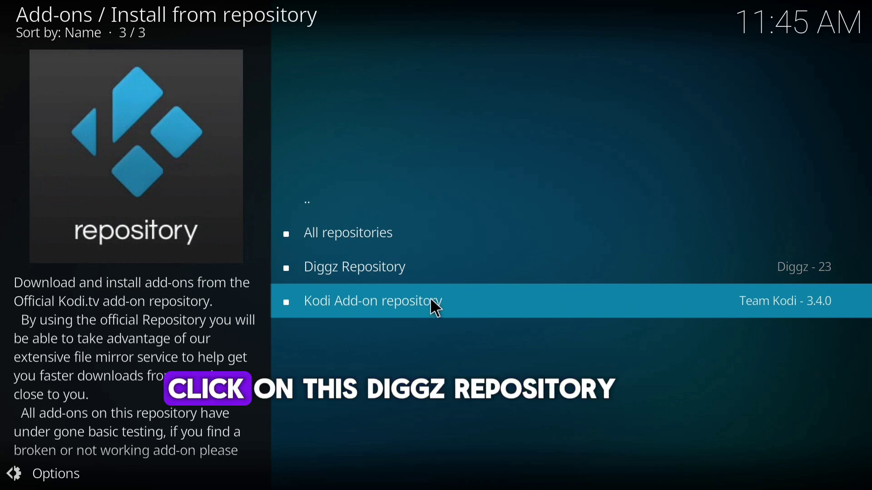
click(429, 274)
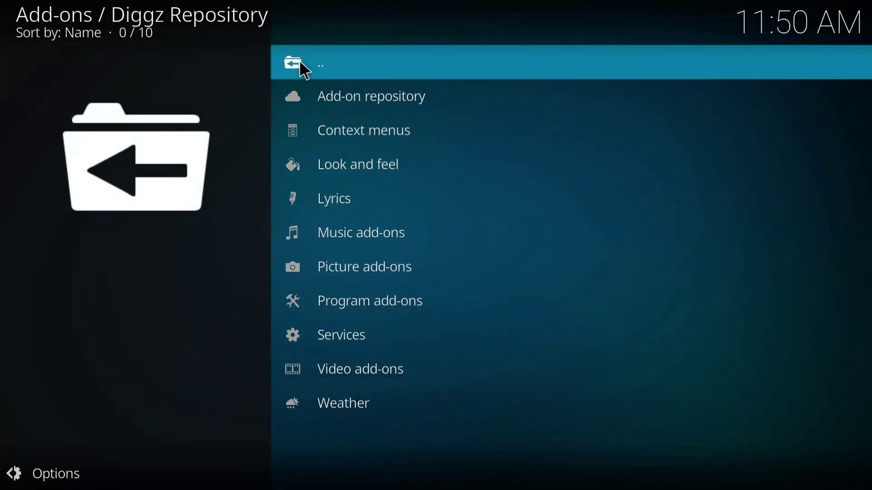
Reopen Diggz Repository, go to Program add-ons, and open the Chef Omega Wizard info page.
click(301, 63)
click(445, 270)
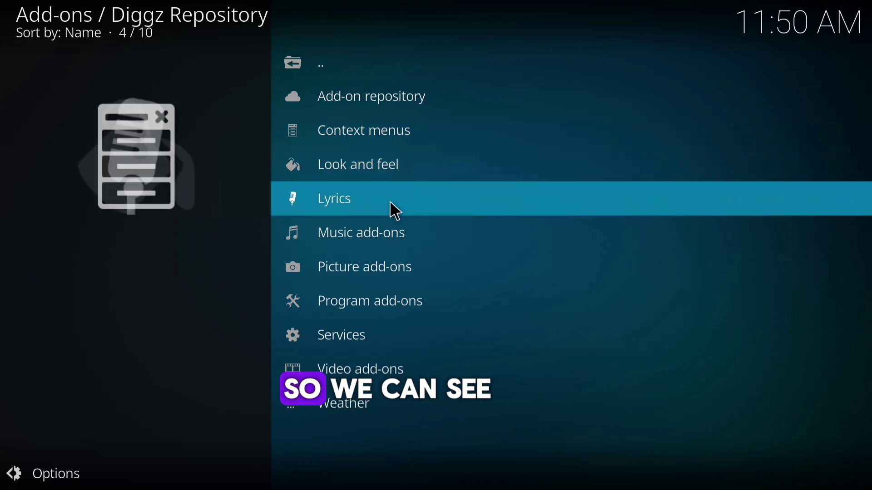
click(354, 301)
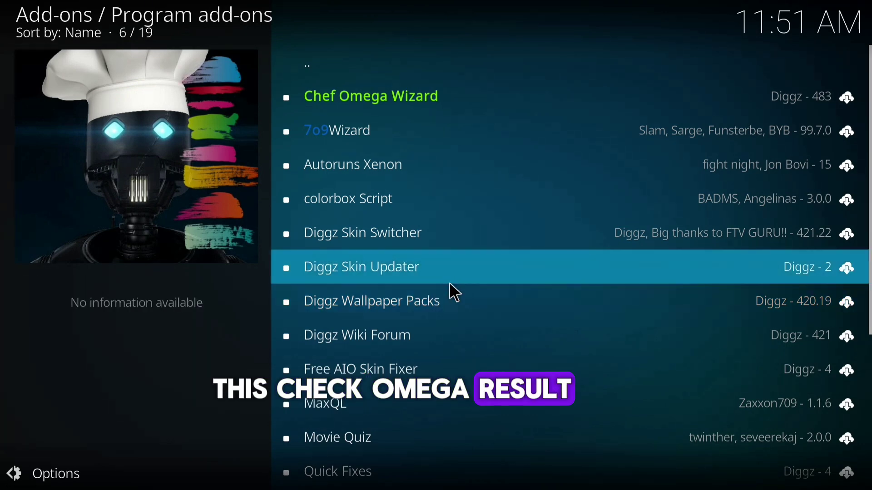
click(517, 96)
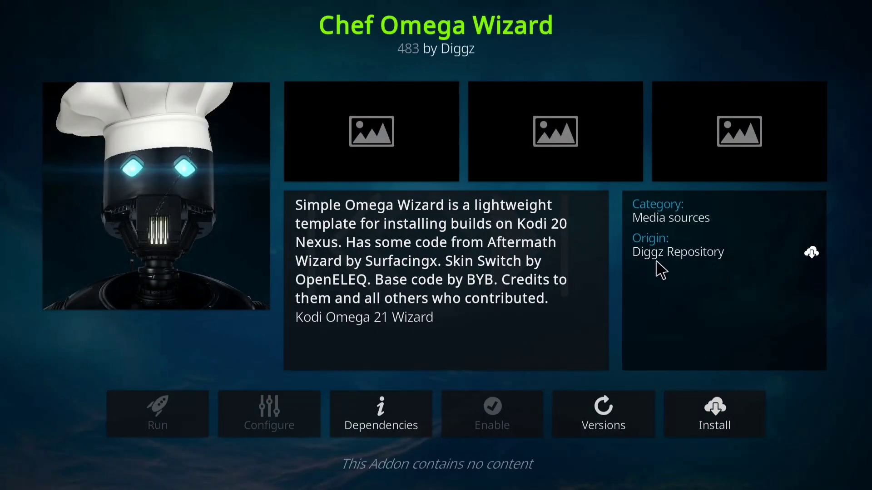
Install Chef Omega Wizard with its required extra add-ons, then close the changelog.
click(707, 412)
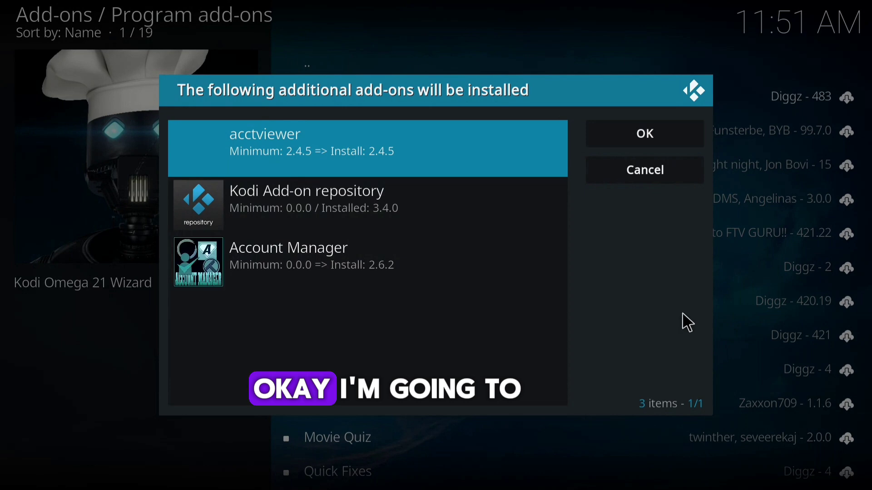
click(622, 132)
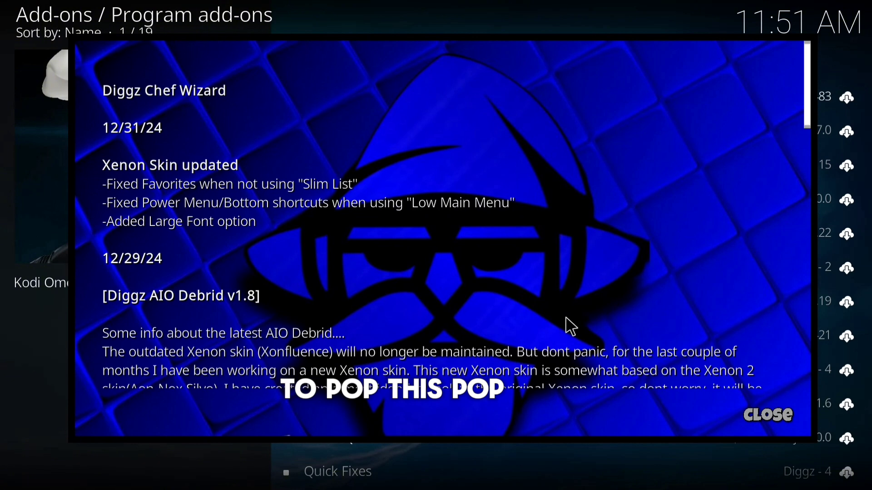
click(776, 418)
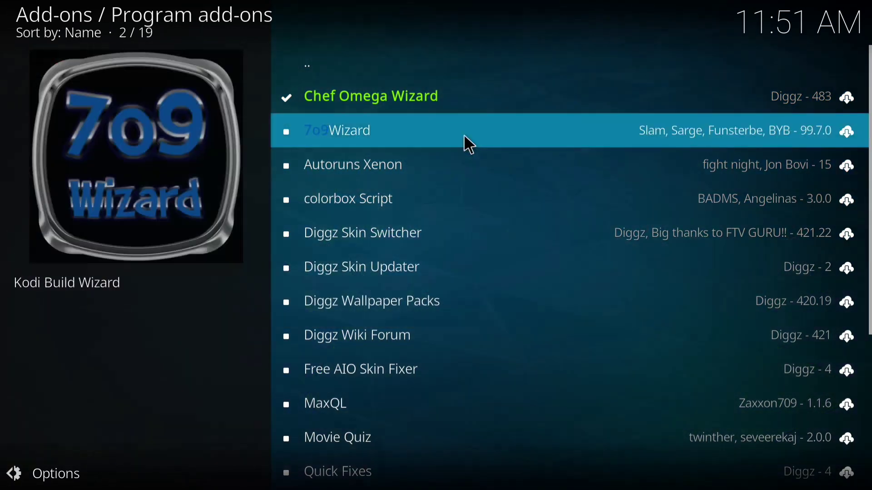
Open Chef Omega Wizard from Program add-ons to reach its Main Menu.
click(440, 97)
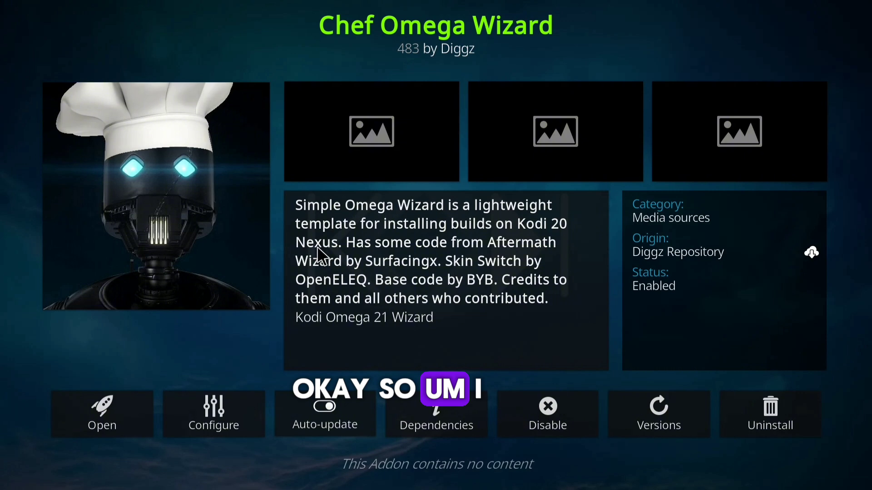
click(96, 410)
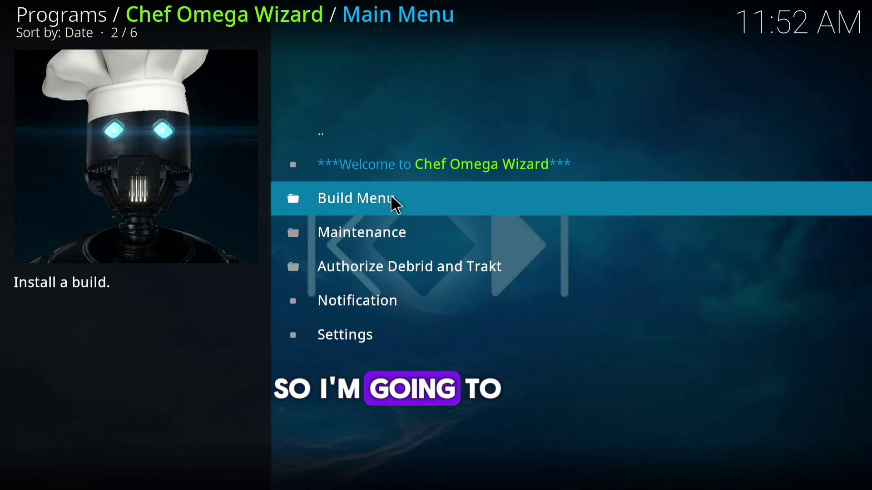
Install the Diggz AIO FREE Plus Burst Version 1.1 build from the Build Menu.
click(391, 200)
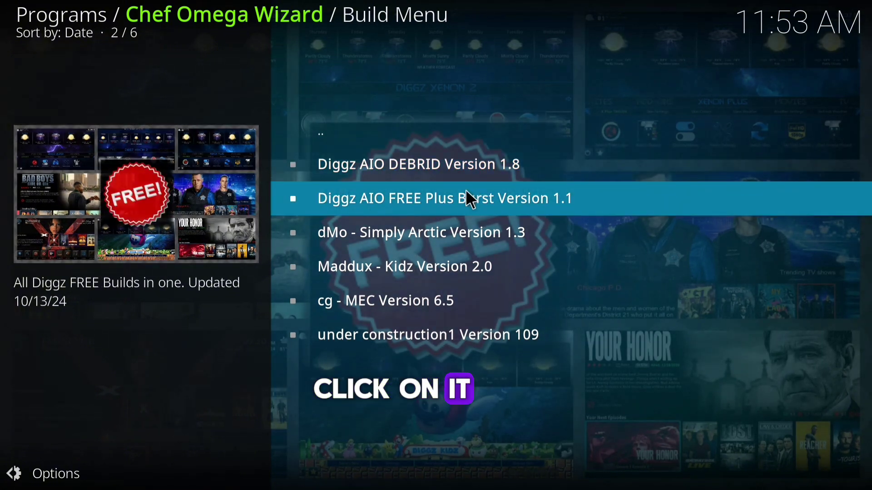
click(466, 191)
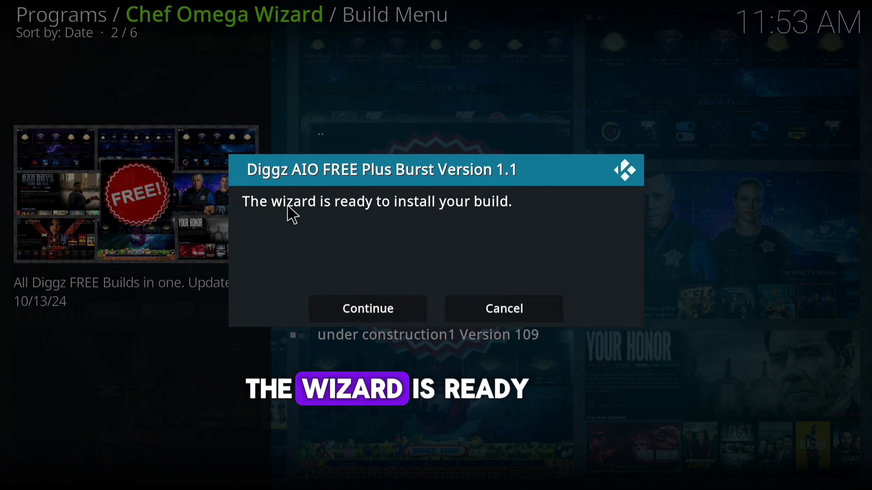
click(371, 306)
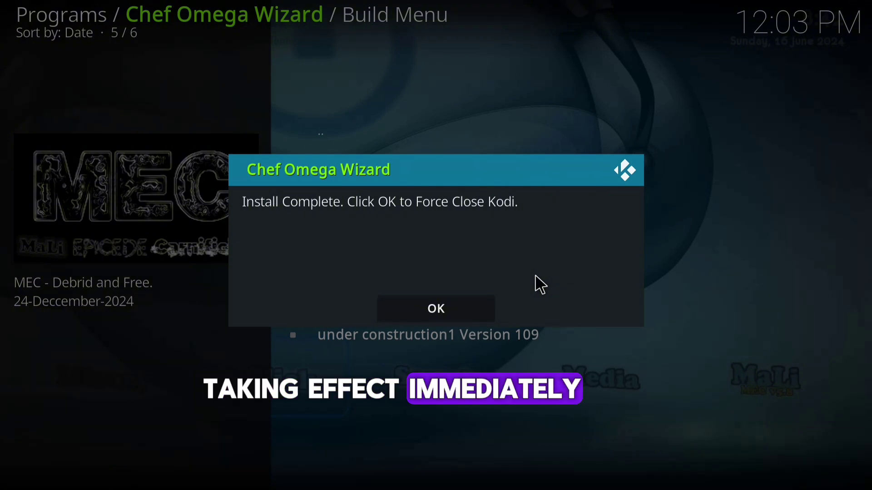
Confirm Install Complete so Kodi force-closes, then relaunch Kodi from the taskbar.
click(466, 305)
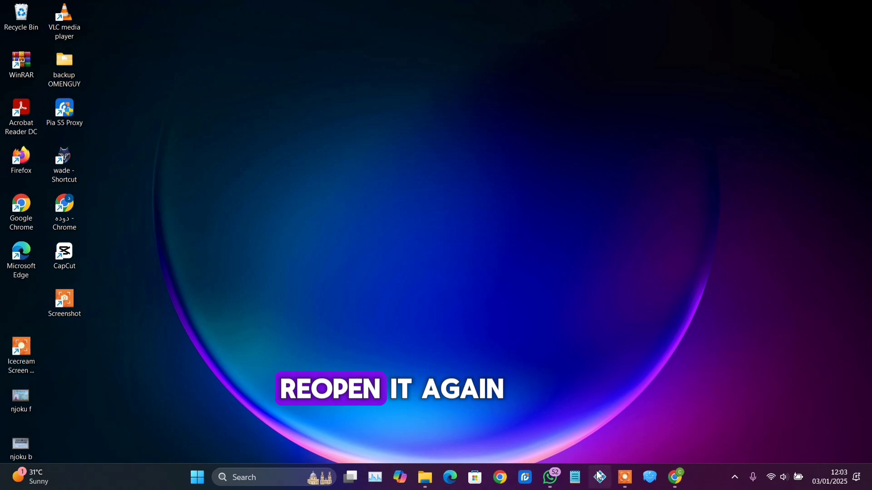
click(600, 479)
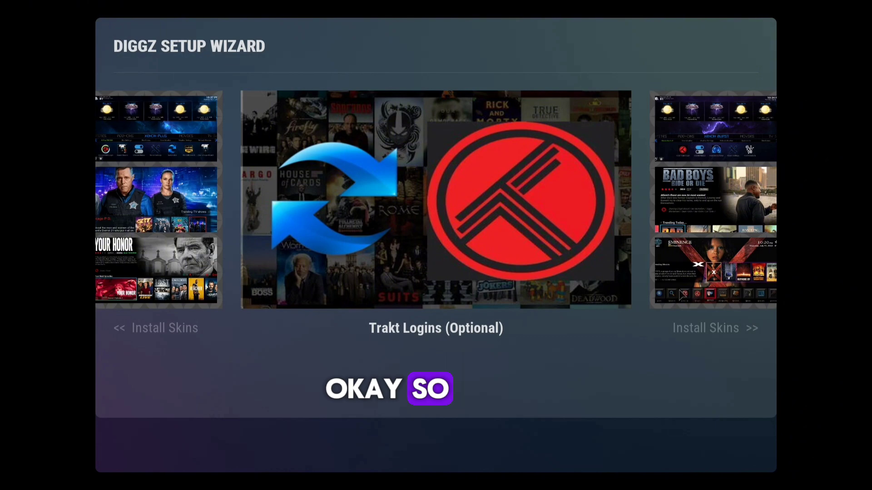
Cycle the Diggz wizard carousel to Install Skins and open the Xenon FREE skin installer.
key(Right)
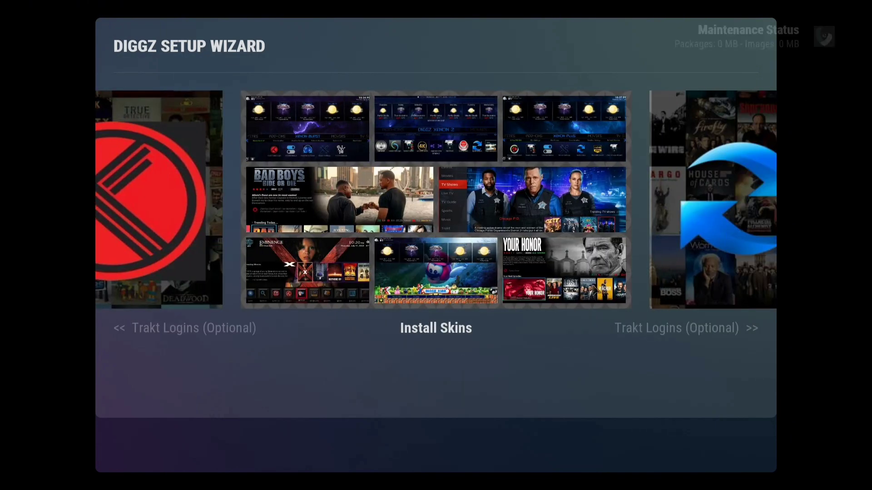
key(Right)
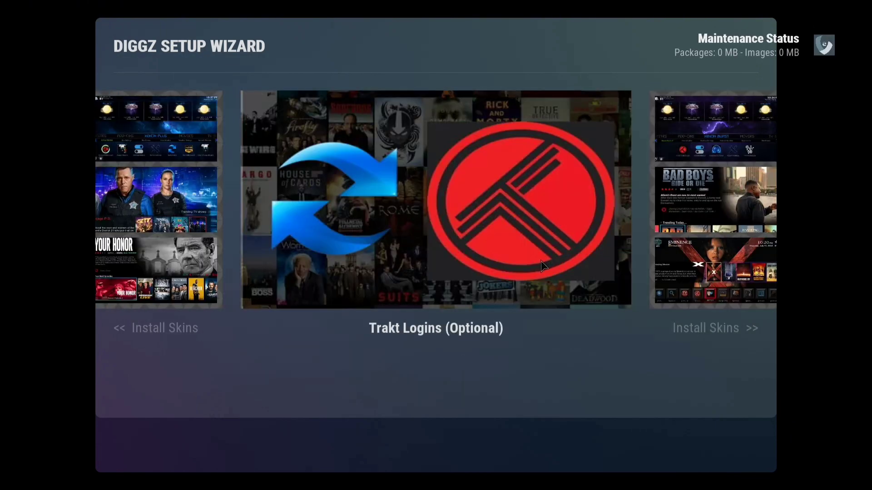
key(Right)
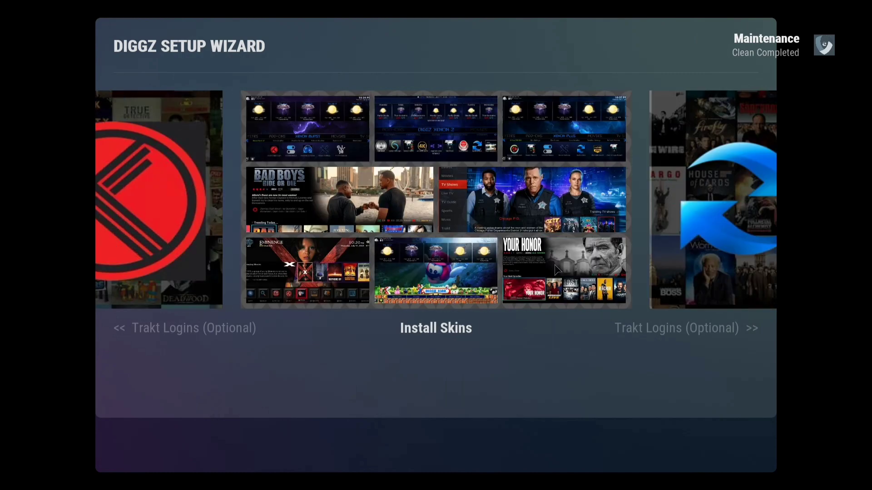
key(Right)
key(Right)
key(Right)
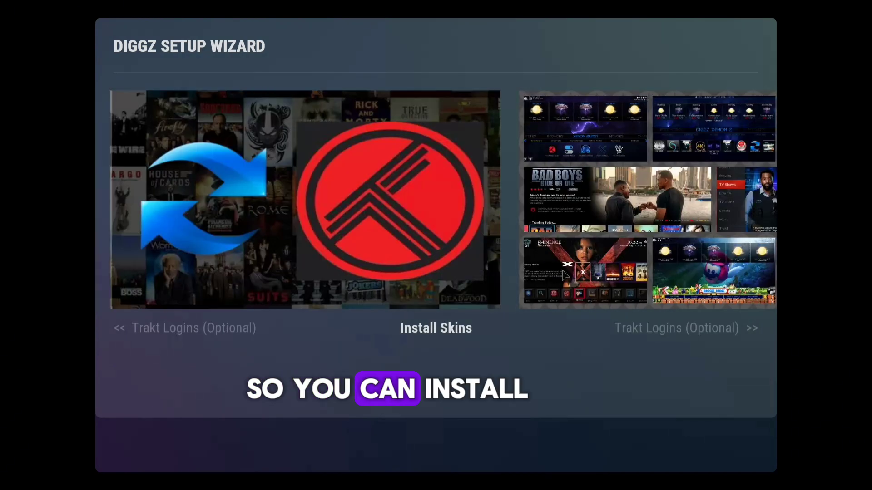
key(Right)
key(Right)
key(Right)
key(Right)
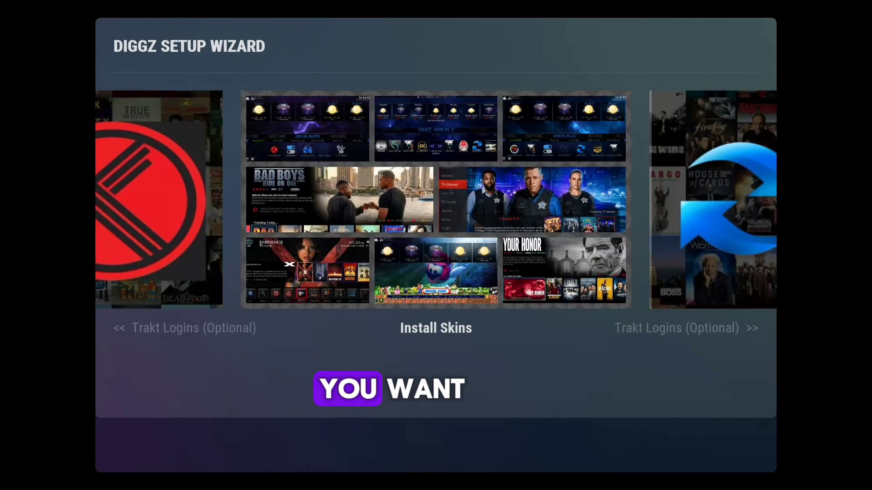
key(Right)
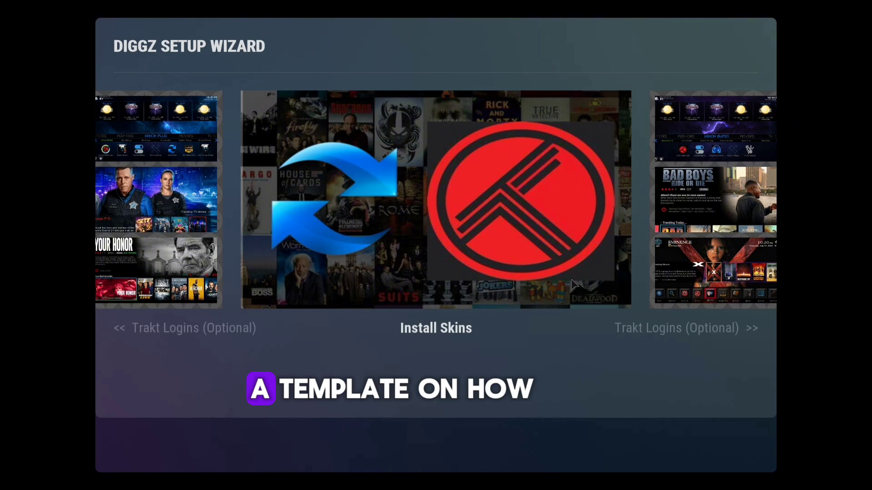
key(Right)
key(Right)
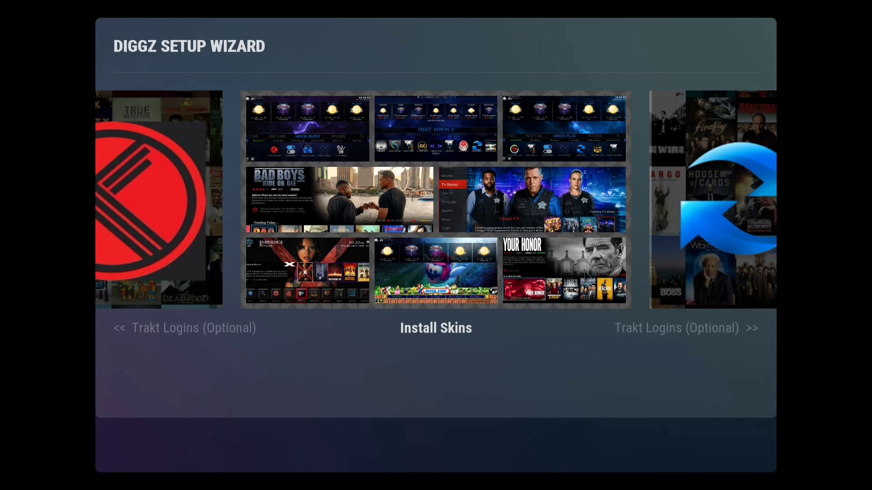
key(Right)
key(Right)
key(Right)
key(Right)
click(509, 248)
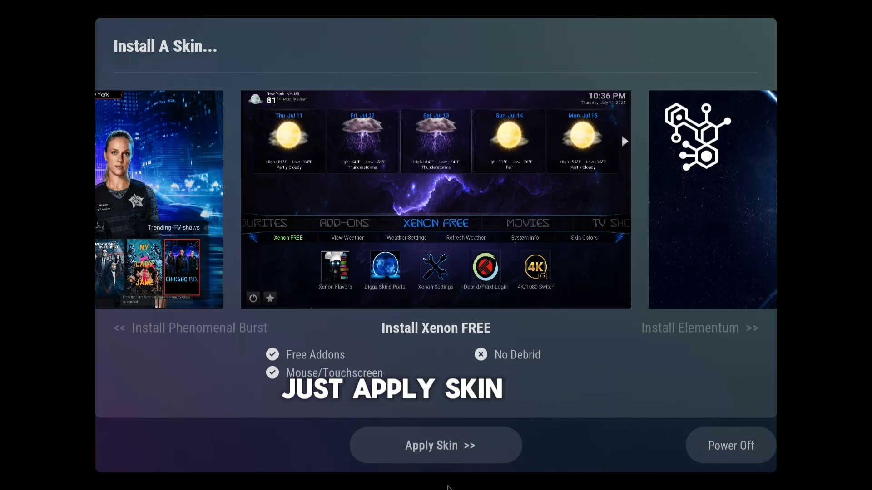
click(434, 454)
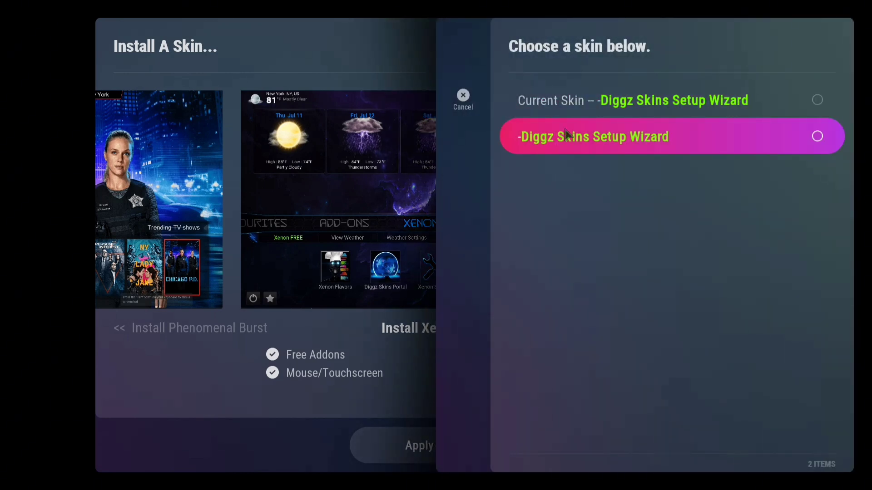
click(584, 113)
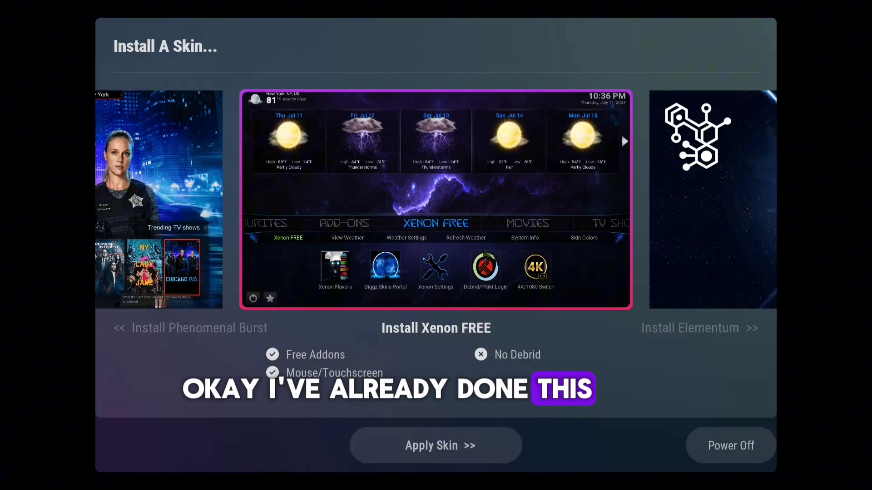